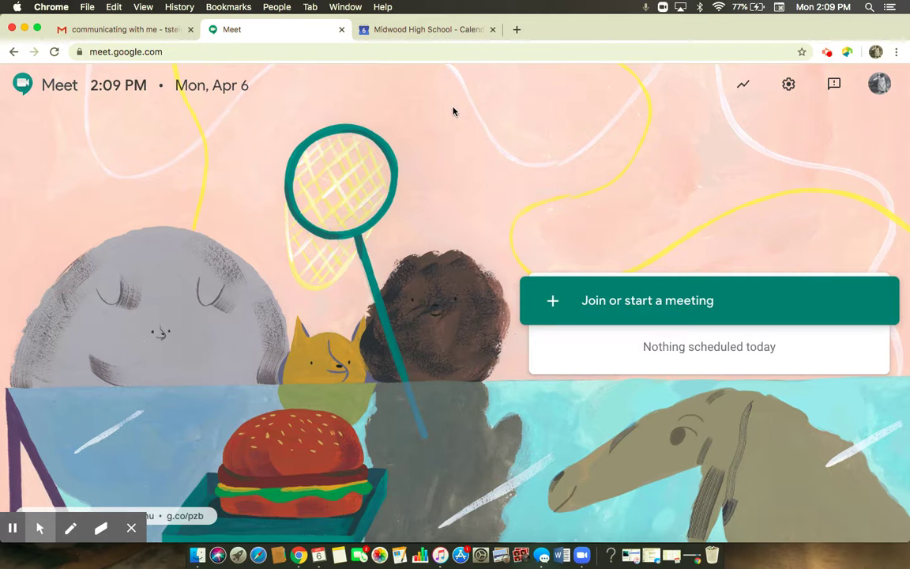
# - Switch to Google Calendar, create an event titled "Class Meeting" on April 7, 2020, and open its full options
pyautogui.click(424, 31)
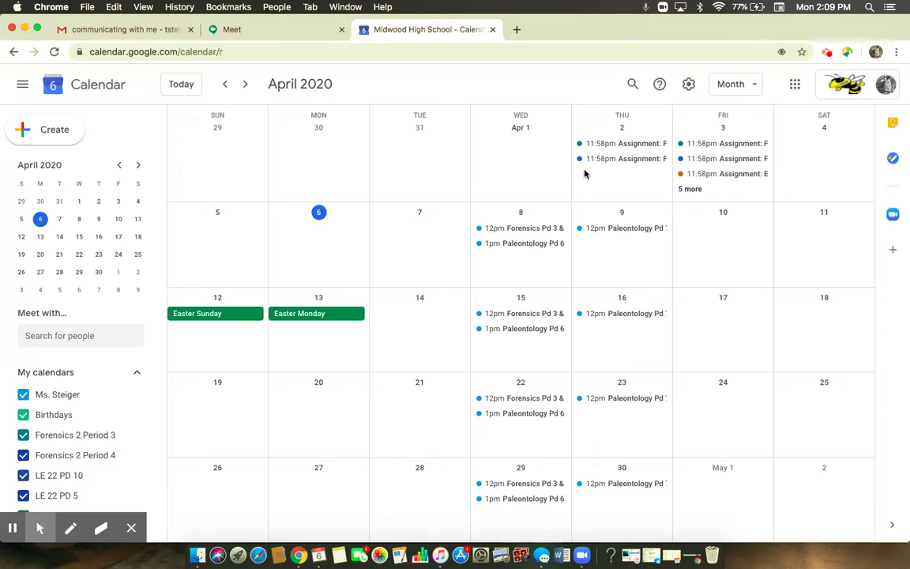
pyautogui.click(401, 228)
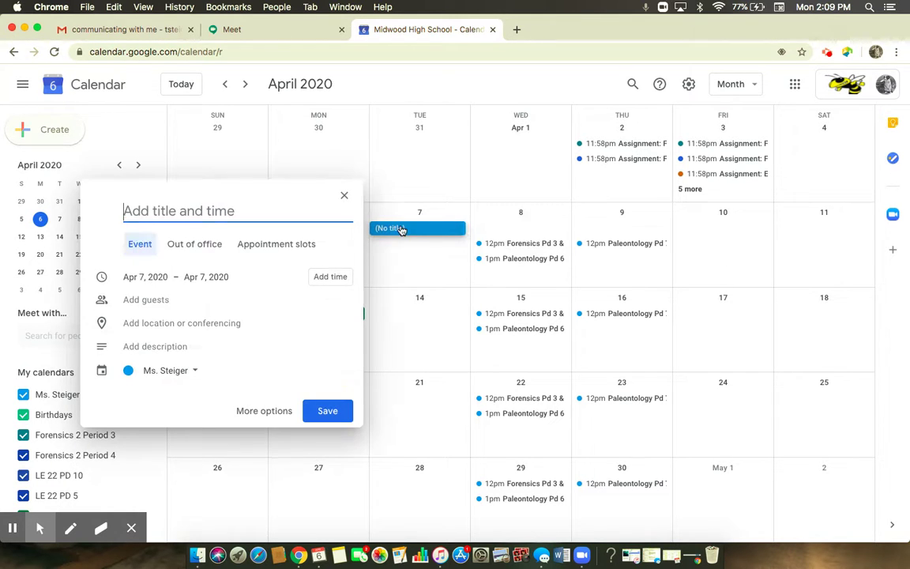
pyautogui.write('Class Meeting')
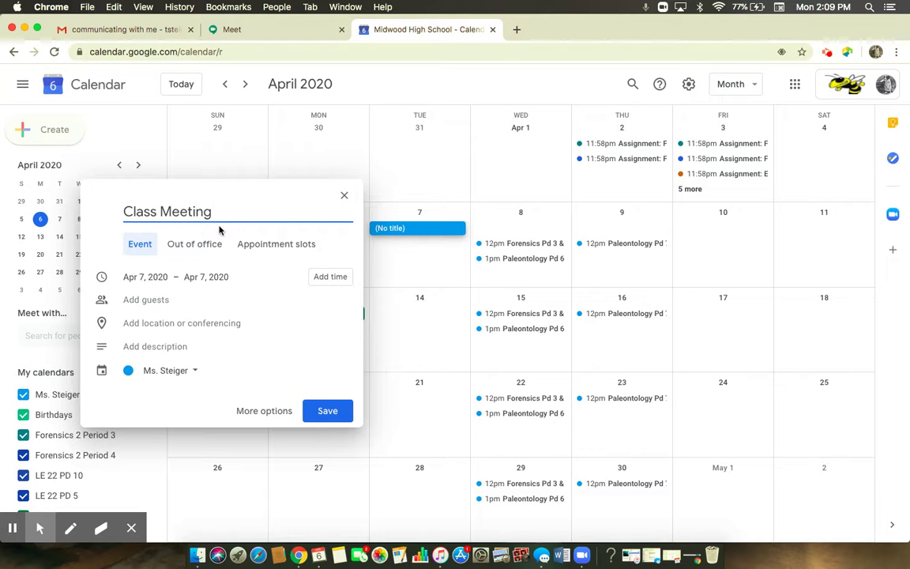
pyautogui.click(263, 412)
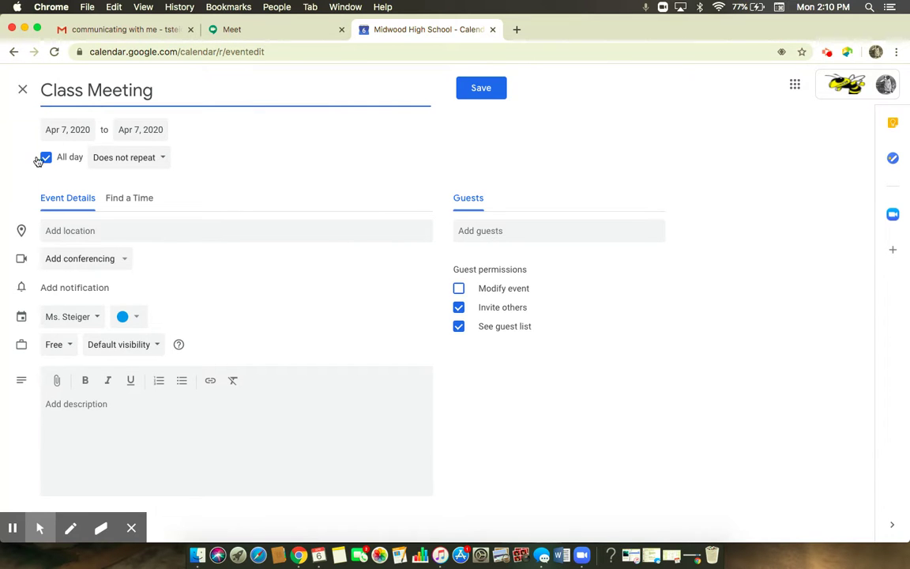
# - Make the event timed instead of all-day, and set its end time to 11:00am
pyautogui.click(45, 158)
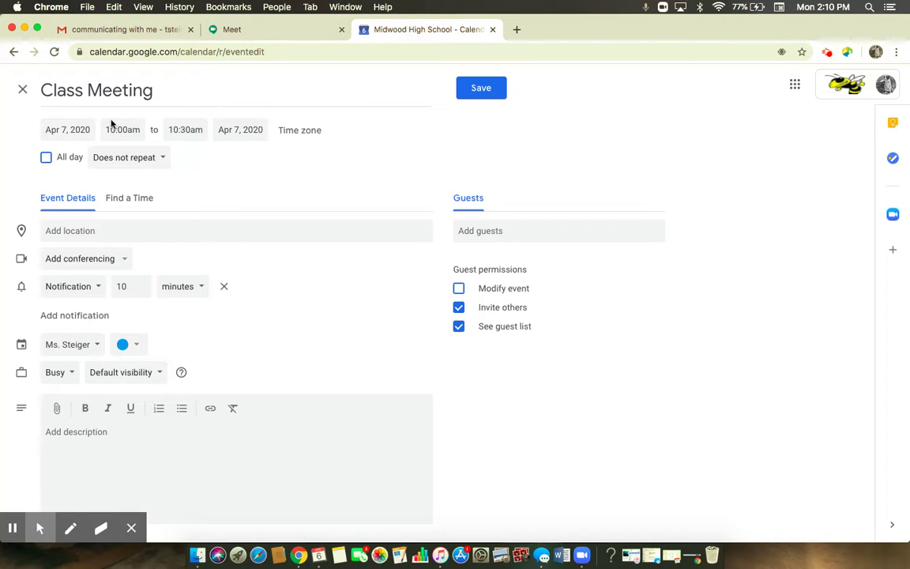
pyautogui.click(177, 131)
pyautogui.write('11')
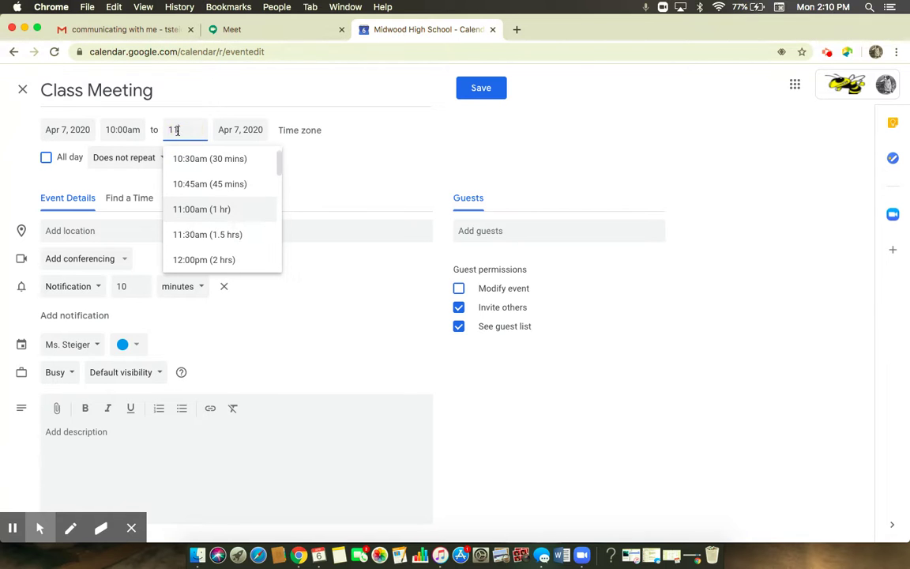
pyautogui.write(':00am')
pyautogui.click(352, 150)
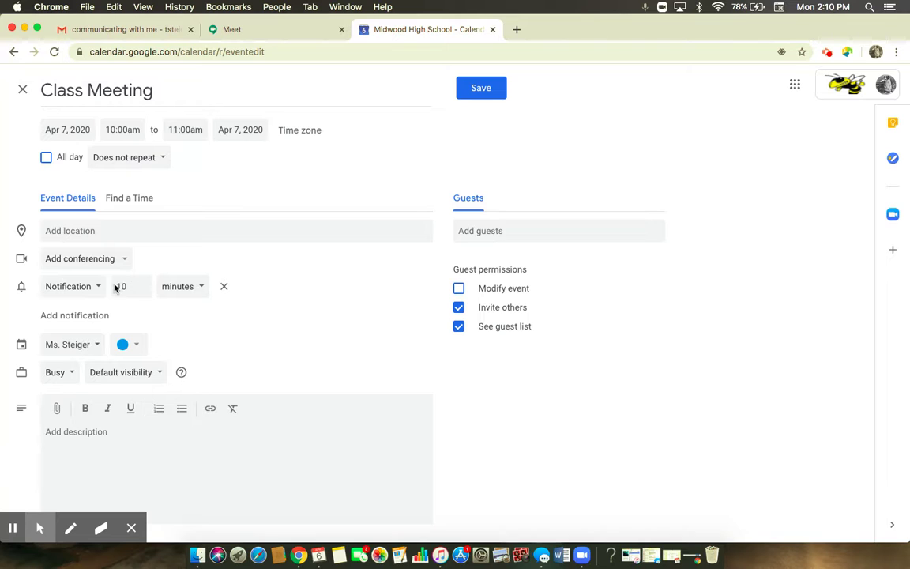
# - Enter the event description "Join the class meeting. Be prepared to discuss chapter 1."
pyautogui.click(181, 287)
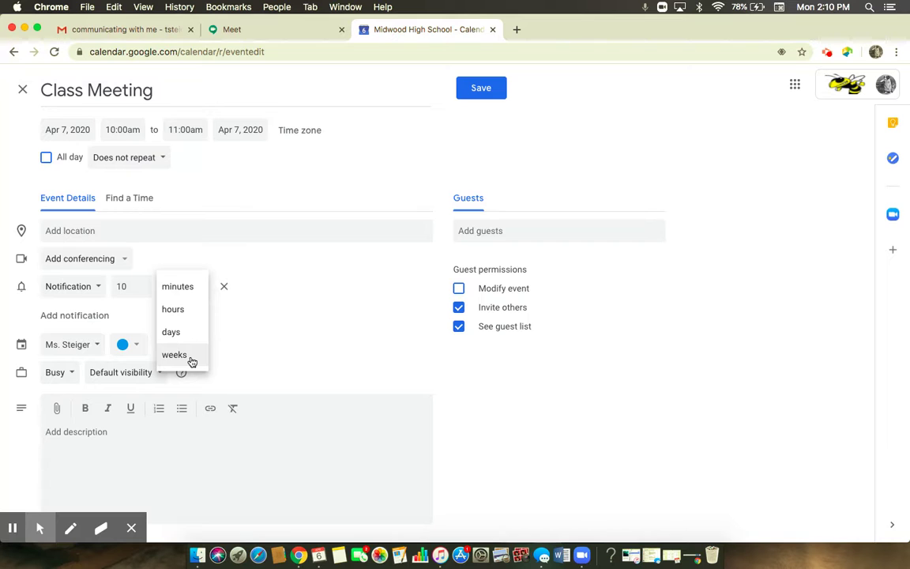
pyautogui.click(289, 330)
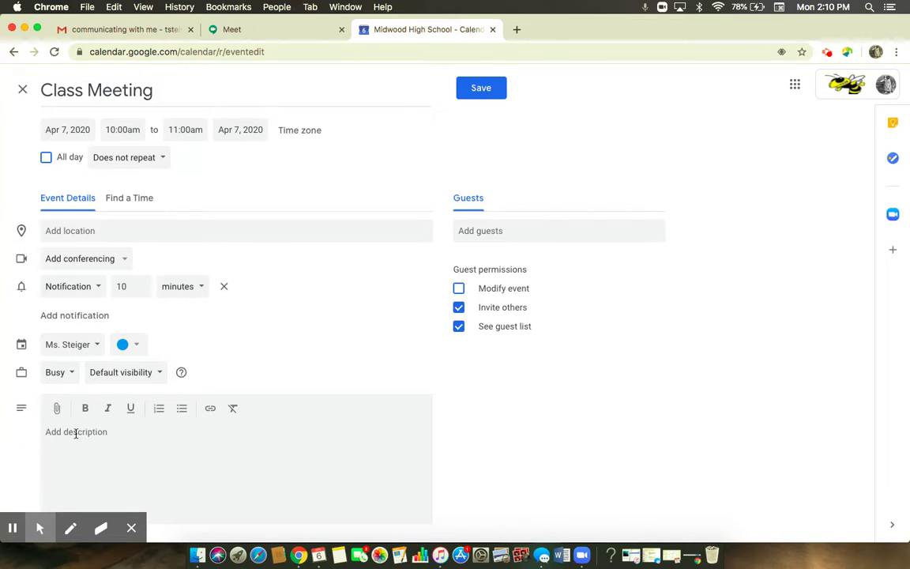
pyautogui.write('Join the class meeting. Be p')
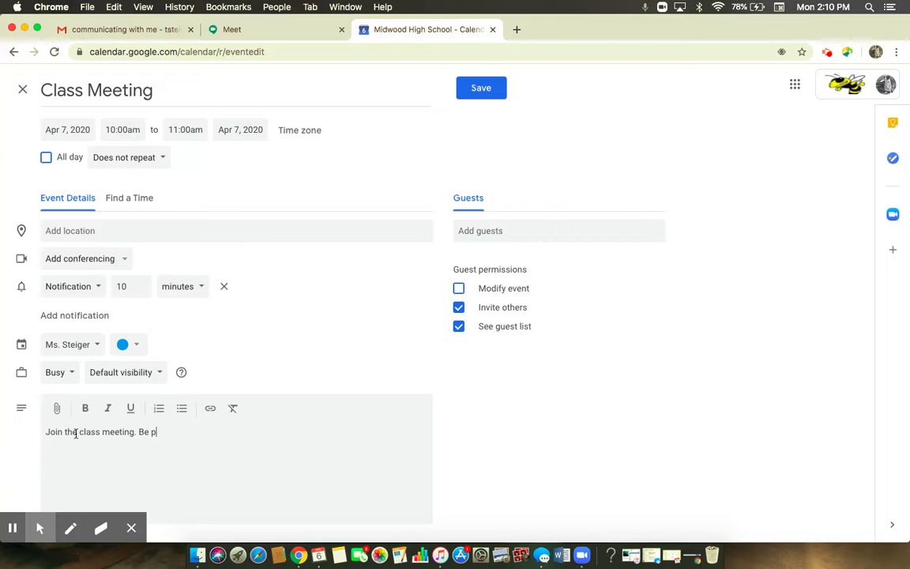
pyautogui.write('repared to discuss chapter 1.')
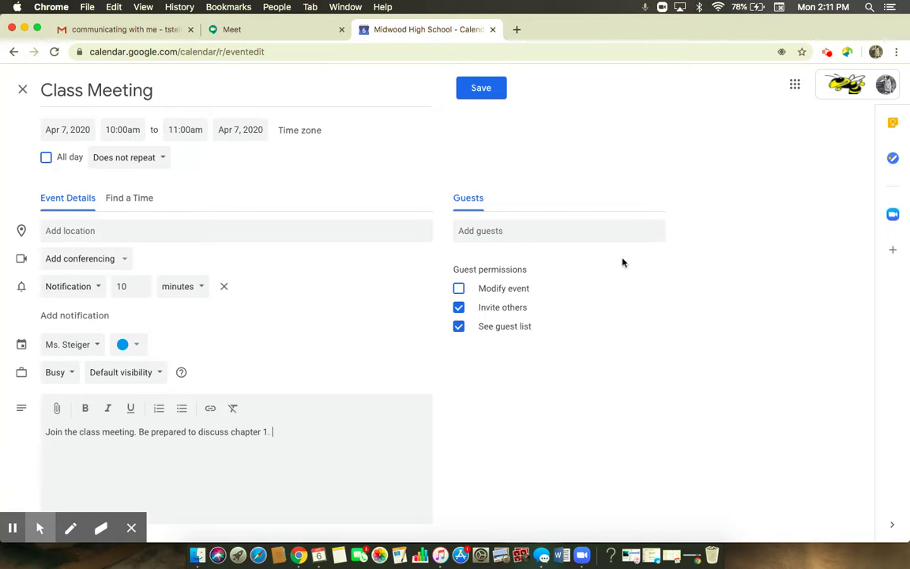
# - Switch to Gmail and copy all bcc recipient addresses from the details of the sent email "communicating with me"
pyautogui.click(510, 230)
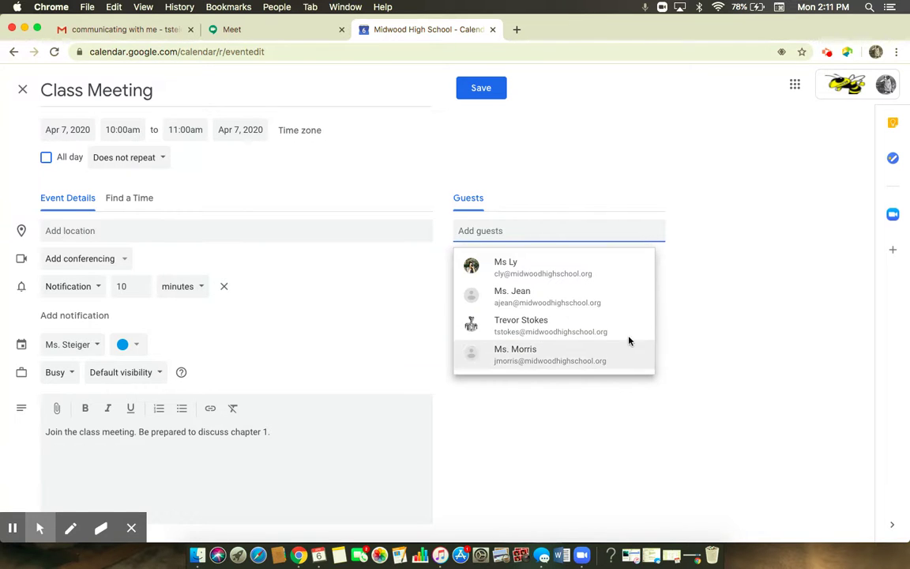
pyautogui.click(609, 187)
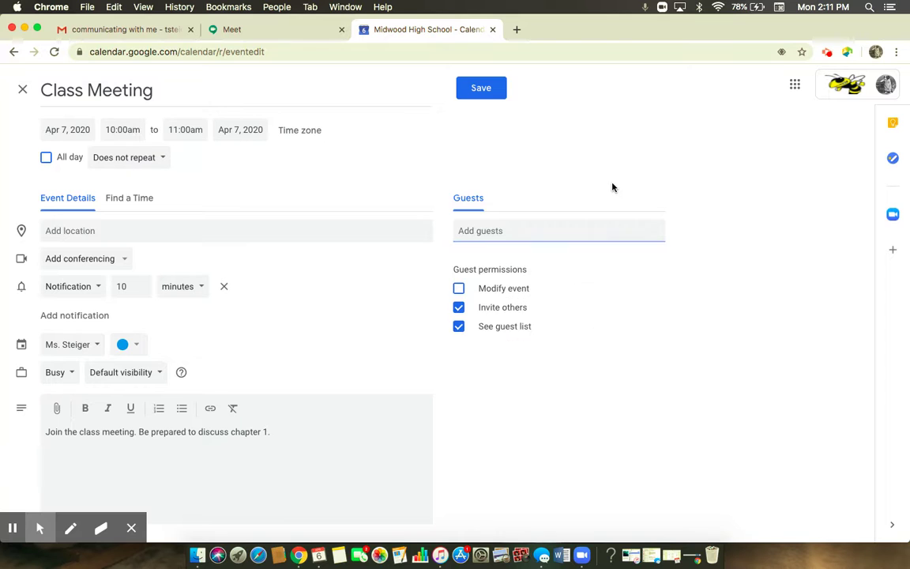
pyautogui.click(109, 29)
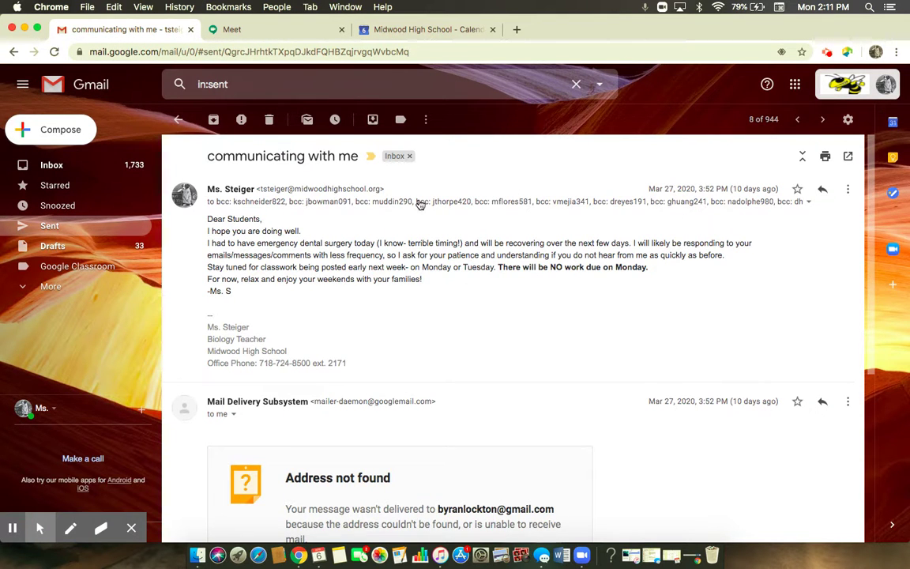
pyautogui.click(808, 202)
pyautogui.moveTo(609, 248); pyautogui.dragTo(710, 372)
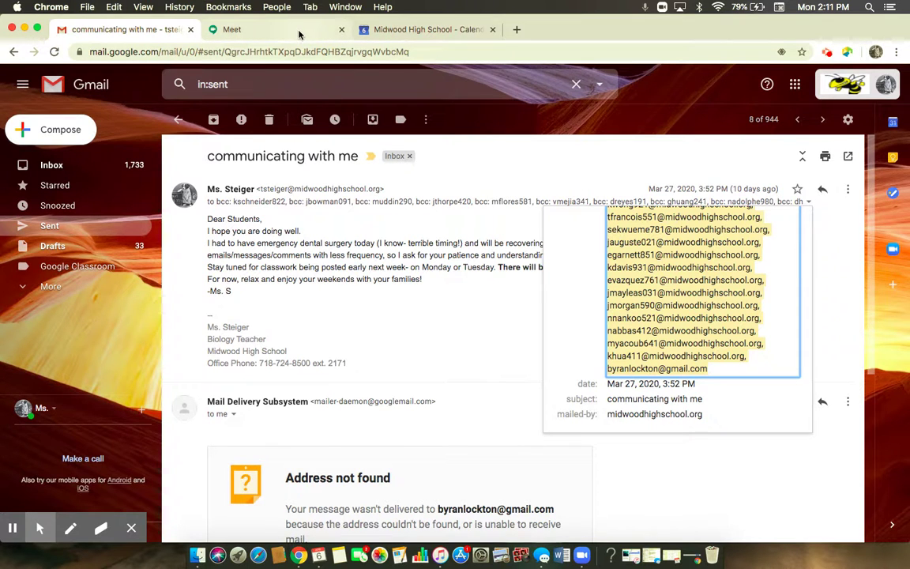
# - Return to Google Calendar and paste the copied student addresses as guests of the Class Meeting event
pyautogui.click(273, 31)
pyautogui.click(395, 32)
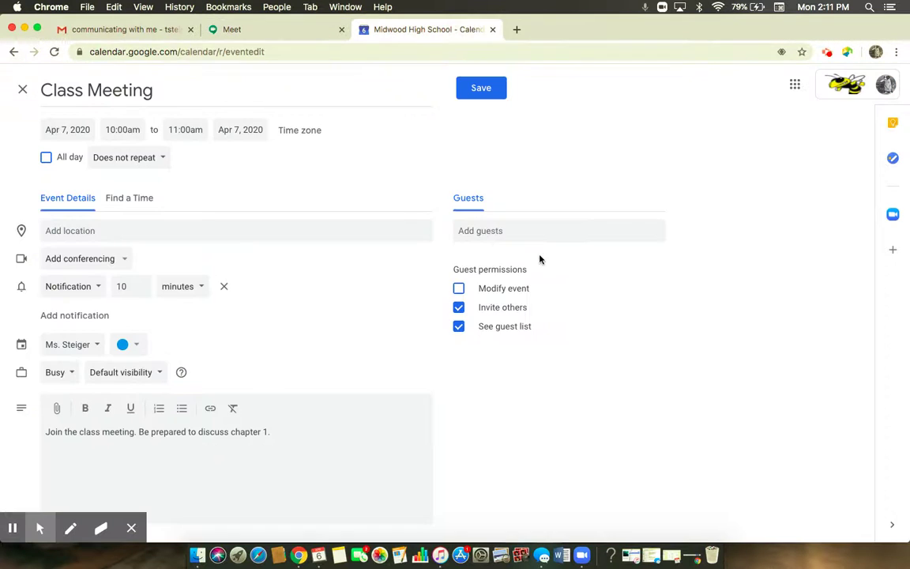
pyautogui.click(519, 230)
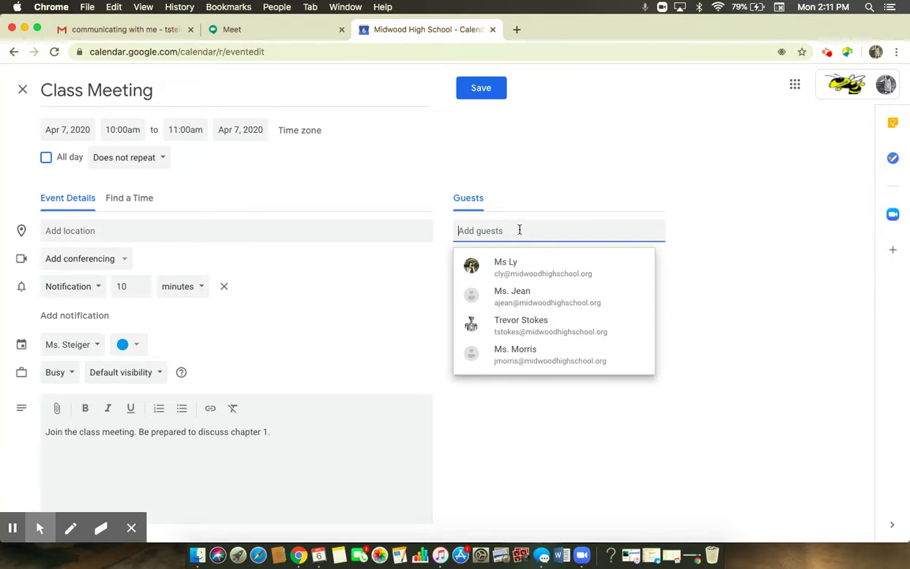
pyautogui.press('super+v')
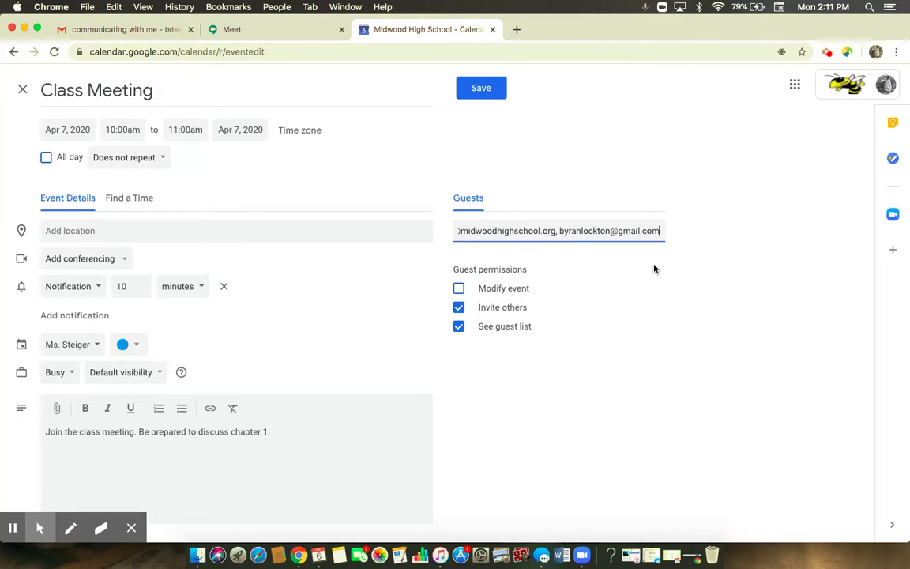
# - Adjust the guest permissions for inviting others and seeing the guest list
pyautogui.click(583, 327)
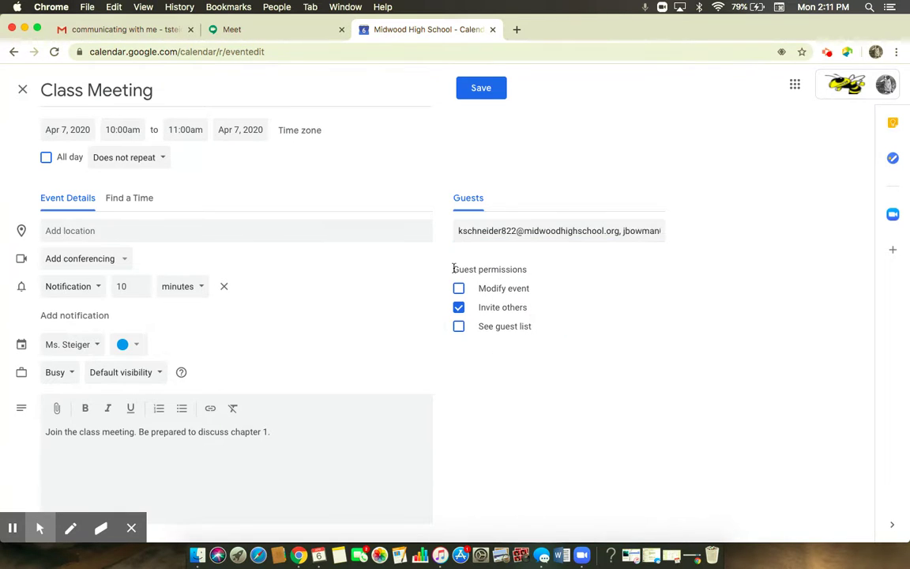
pyautogui.click(460, 308)
pyautogui.tripleClick(479, 311)
pyautogui.click(524, 309)
pyautogui.click(459, 328)
# - Try to save with invitation emails, return to editing to remove the guest outside the organization, and start saving again
pyautogui.click(479, 87)
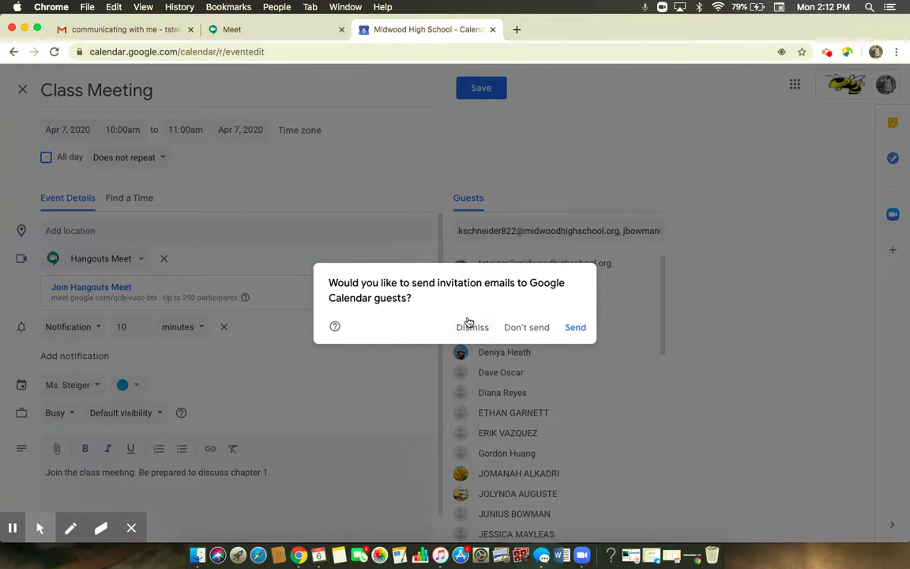
pyautogui.click(577, 326)
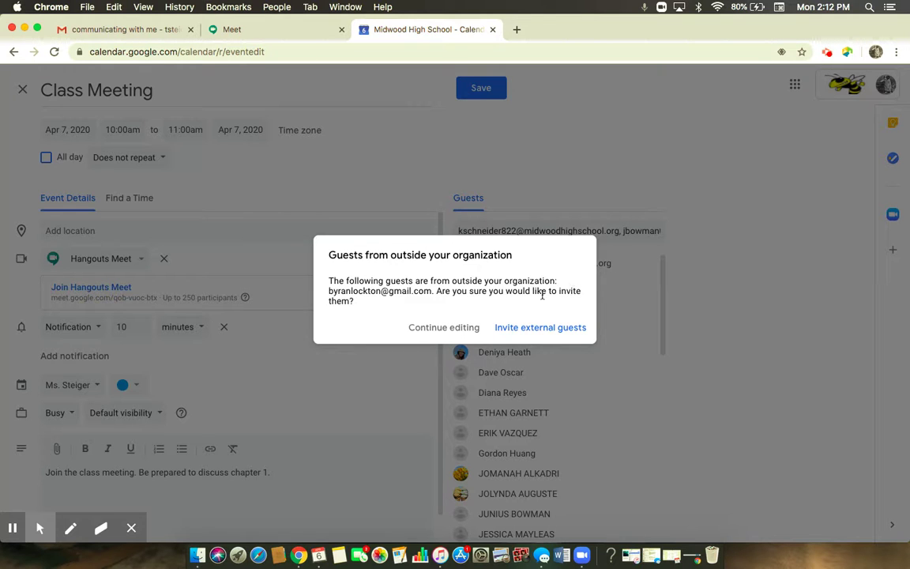
pyautogui.click(457, 330)
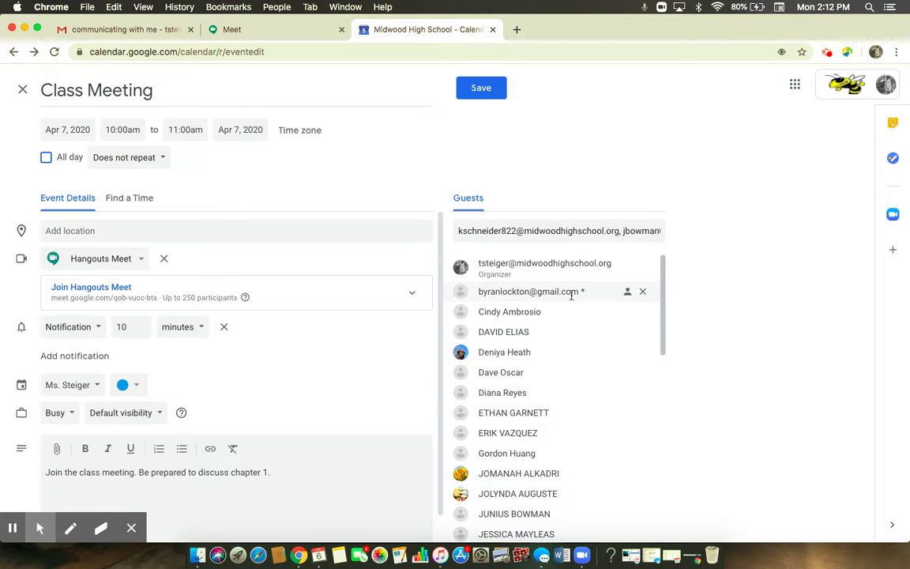
pyautogui.click(644, 294)
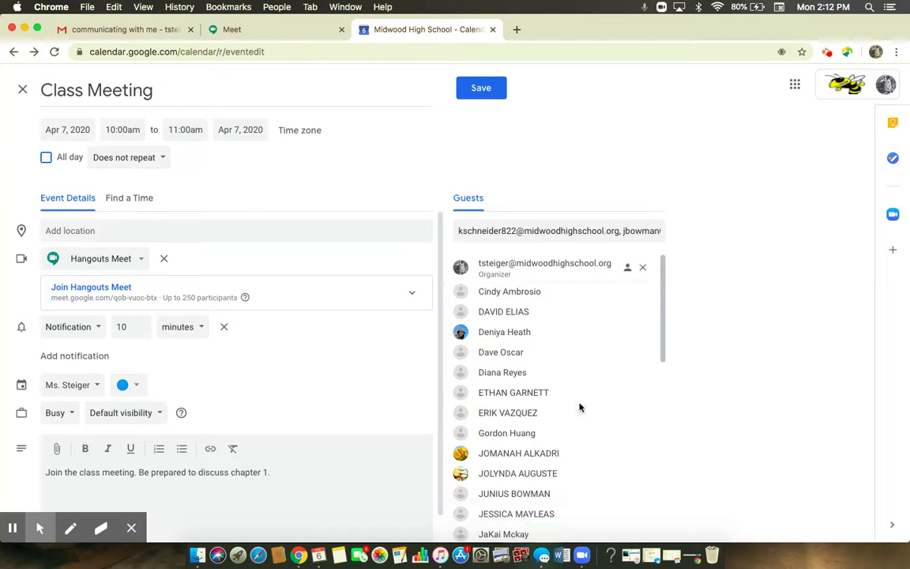
pyautogui.click(488, 93)
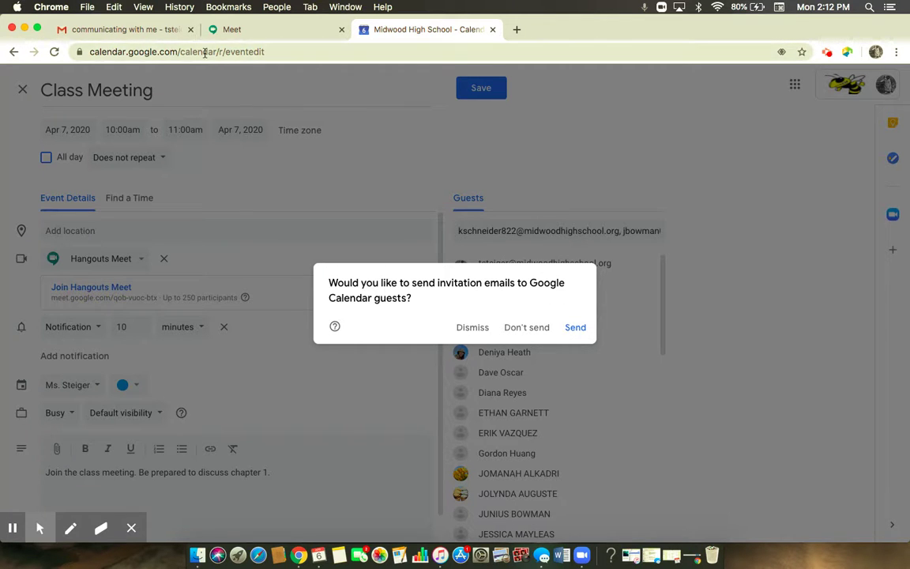
# - Switch to Gmail and sign in to the Student Test account with its account password
pyautogui.click(131, 32)
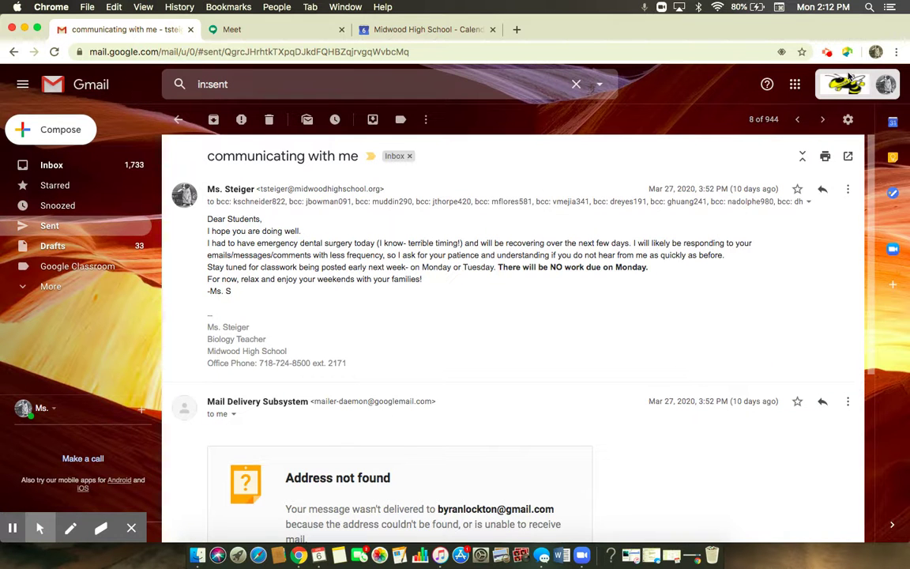
pyautogui.click(889, 86)
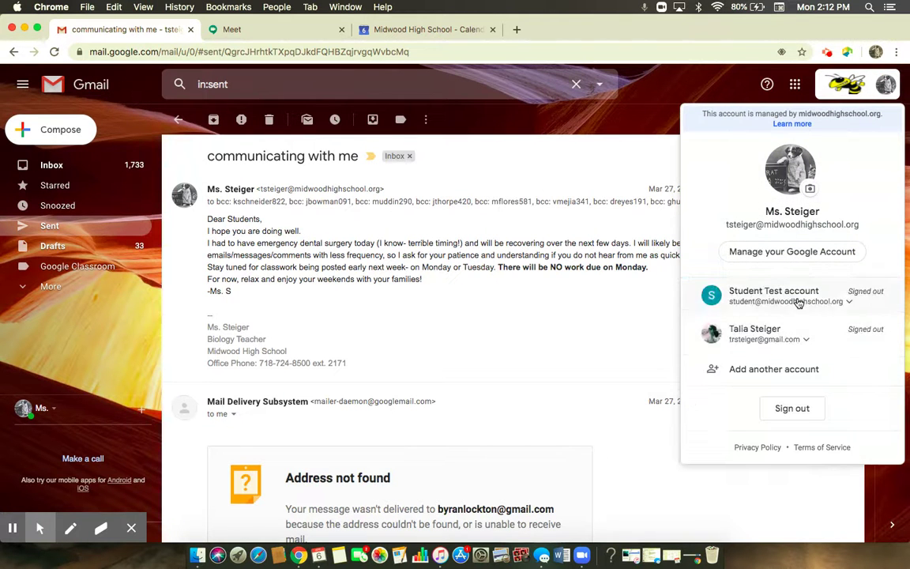
pyautogui.click(797, 300)
pyautogui.click(757, 329)
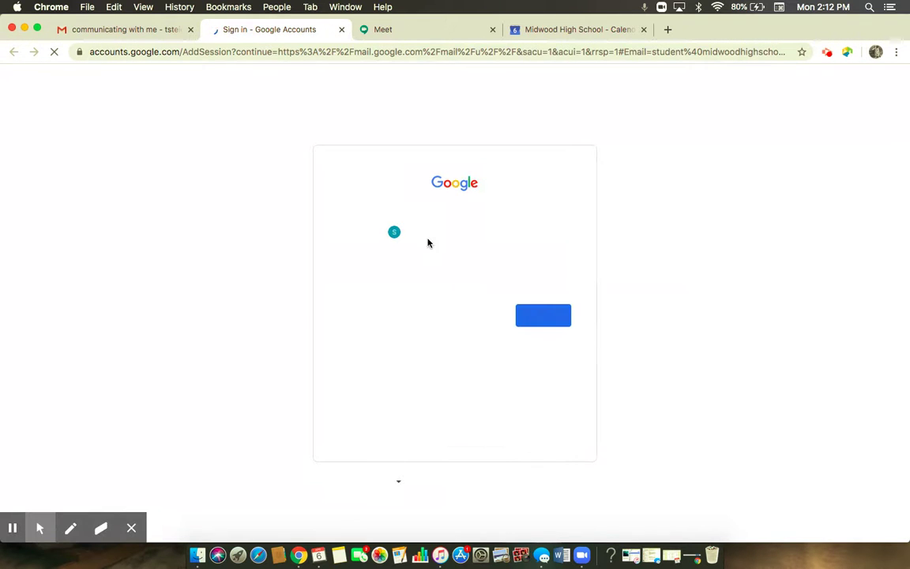
pyautogui.click(542, 316)
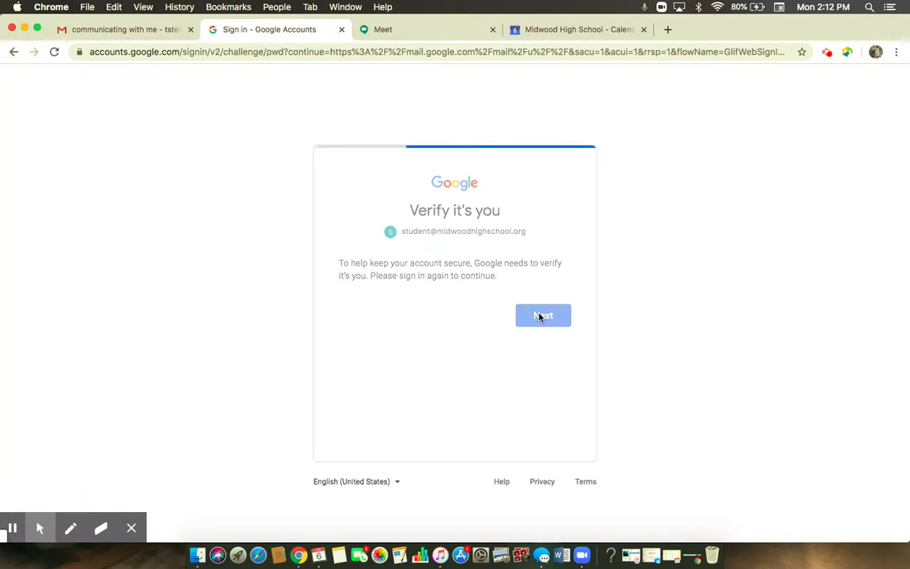
pyautogui.click(519, 348)
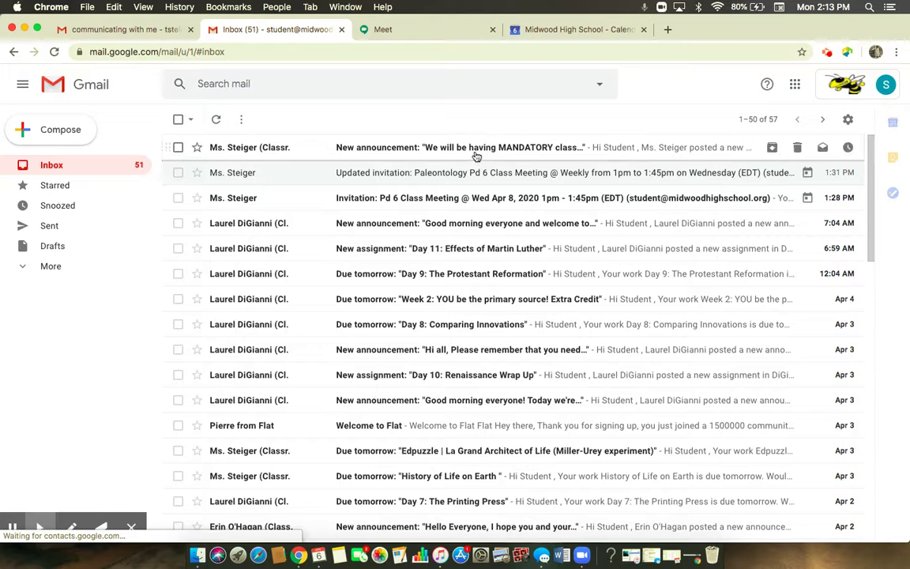
# - Open the updated invitation email for the Paleontology Pd 6 Class Meeting and examine its Hangouts Meet joining info
pyautogui.click(433, 173)
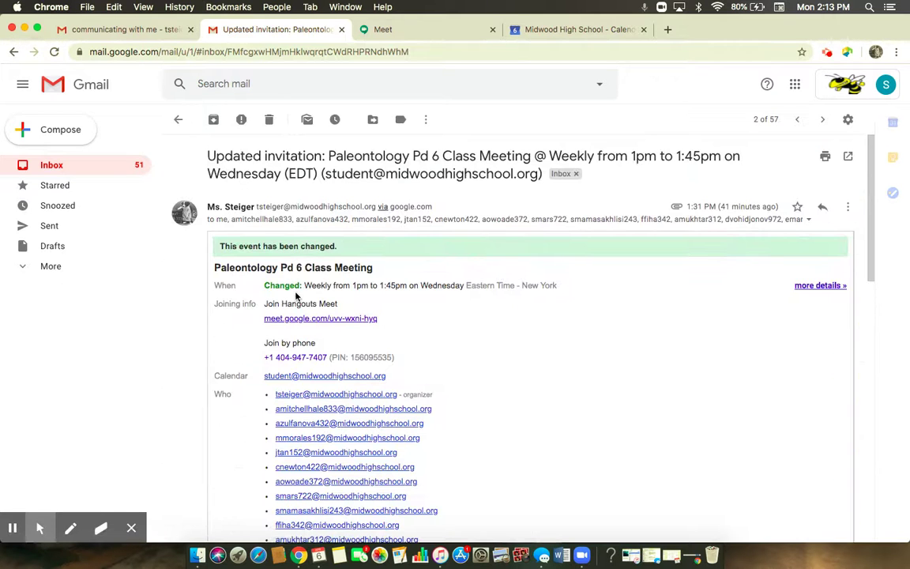
pyautogui.scroll(-2, 394, 340)
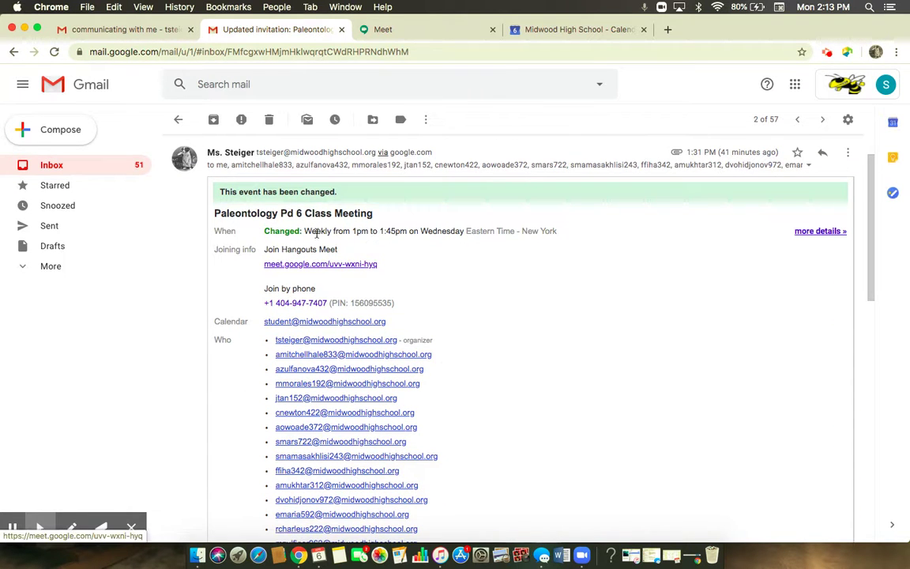
pyautogui.scroll(2, 261, 285)
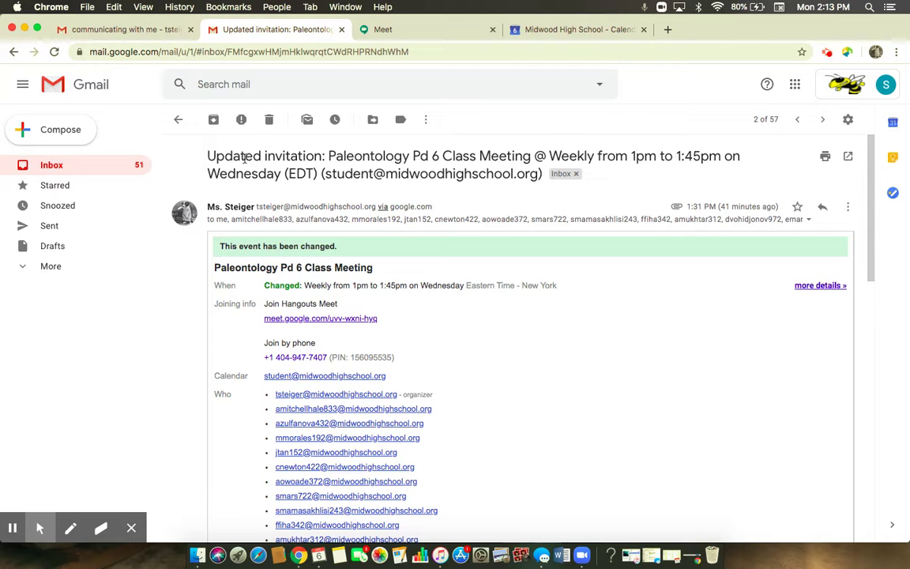
pyautogui.scroll(-1, 493, 330)
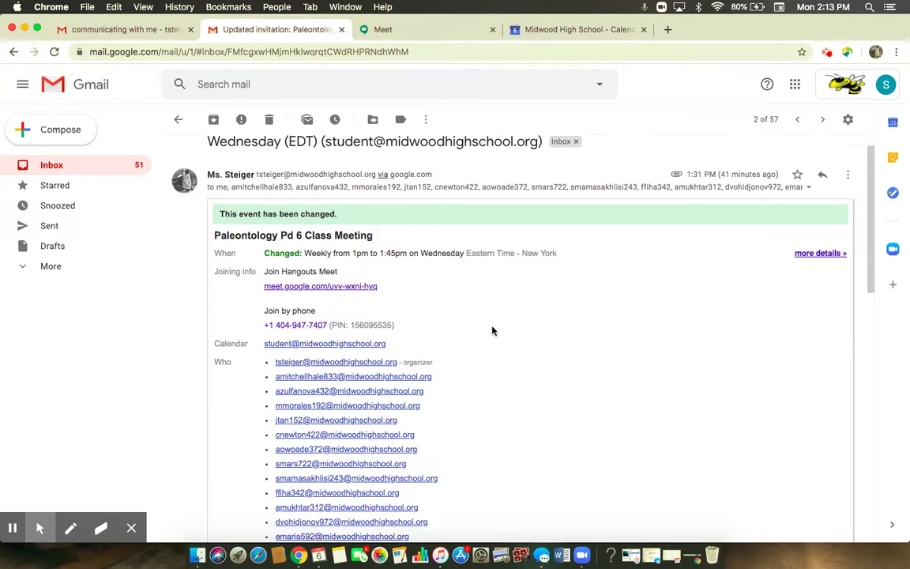
pyautogui.scroll(-2, 488, 323)
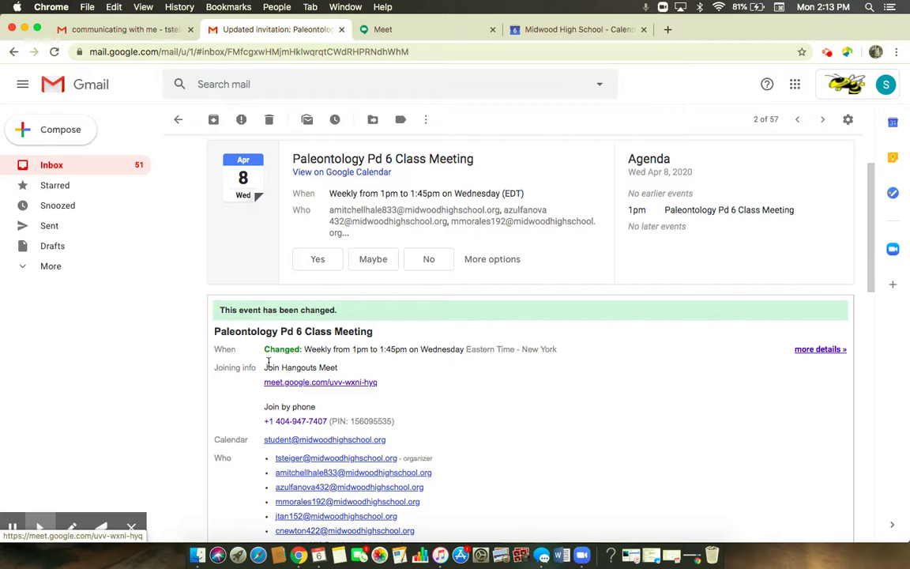
pyautogui.moveTo(269, 362); pyautogui.dragTo(406, 386)
pyautogui.click(485, 431)
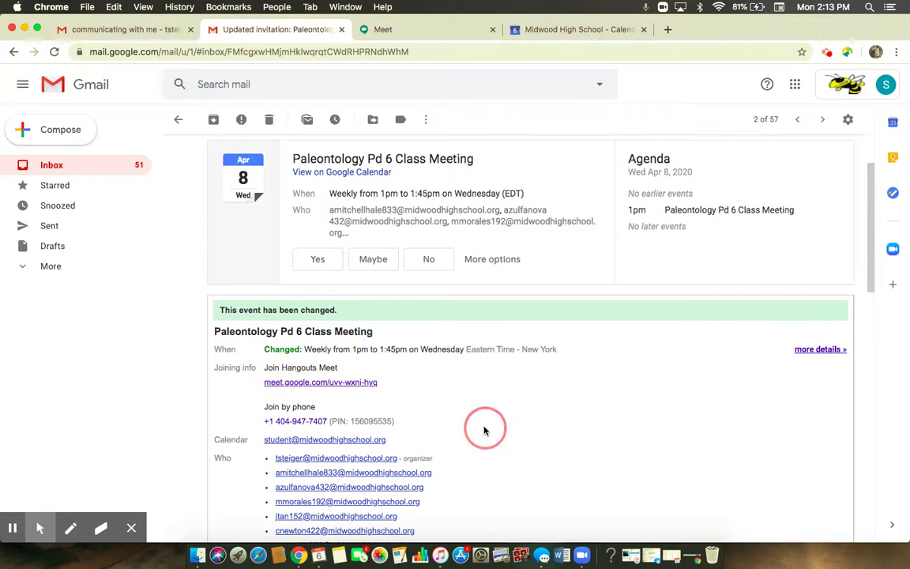
# - Examine the invitation email's guest list, class message and response options through to the end of the email
pyautogui.scroll(-5, 485, 430)
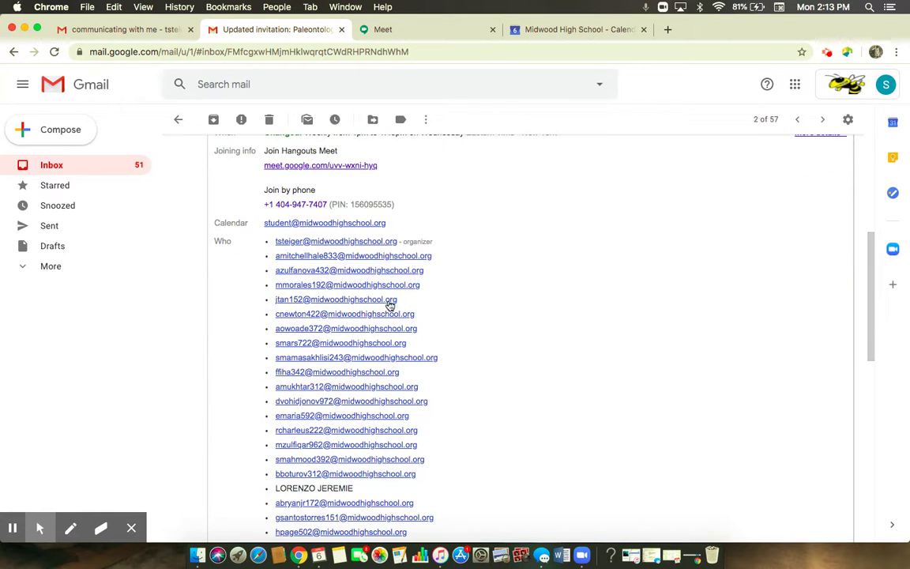
pyautogui.scroll(-10, 474, 519)
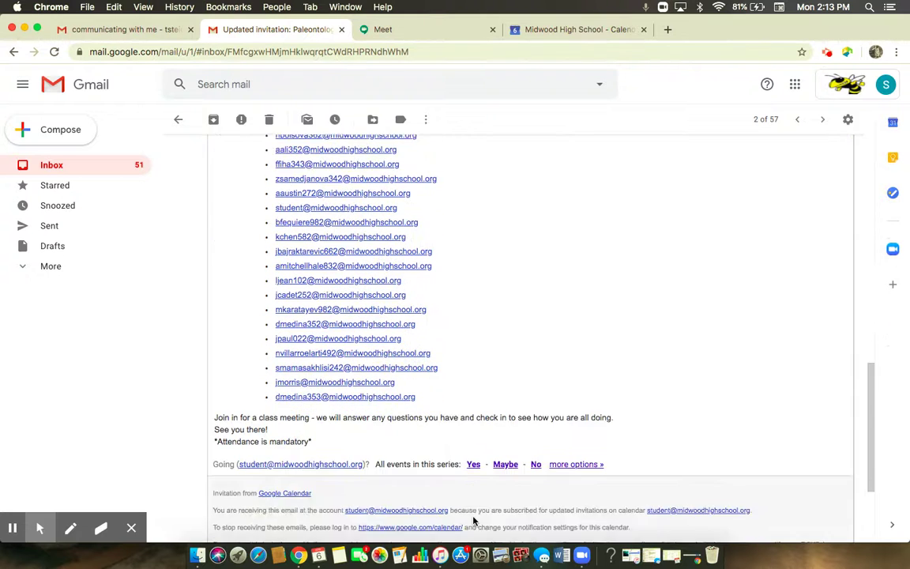
pyautogui.scroll(-1, 474, 521)
pyautogui.scroll(-1, 421, 437)
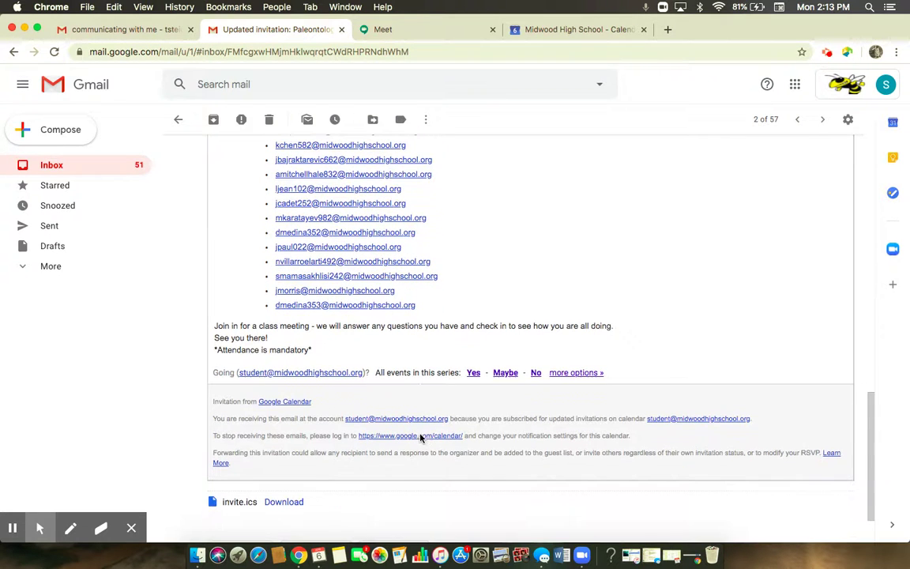
pyautogui.scroll(-2, 444, 296)
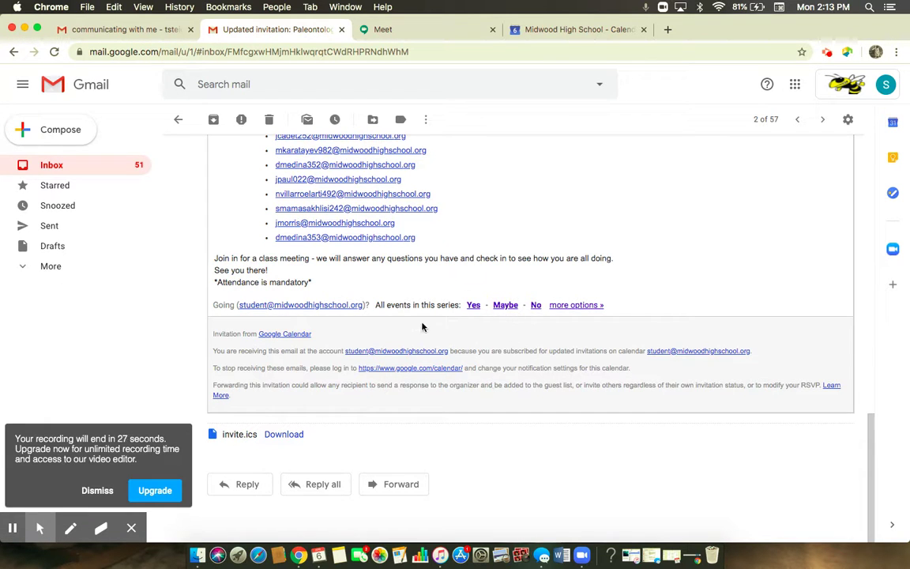
# - Open the Hangouts Meet link from the joining info of the Paleontology Pd 6 Class Meeting invitation
pyautogui.scroll(10, 421, 326)
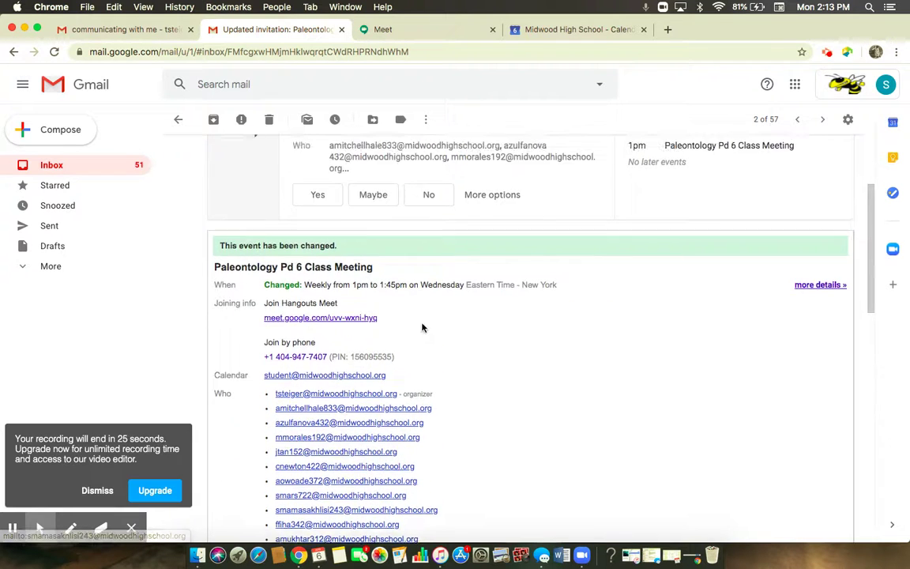
pyautogui.scroll(3, 422, 326)
pyautogui.click(351, 414)
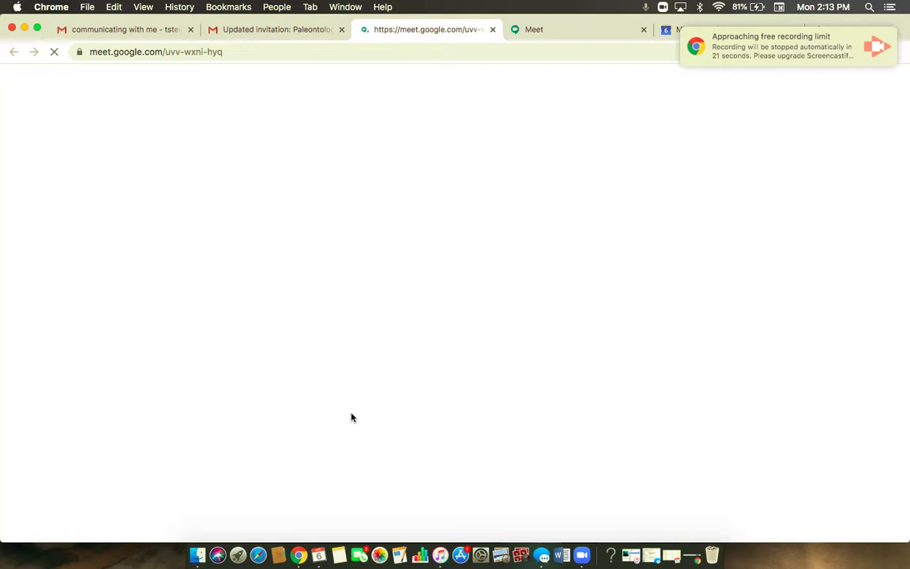